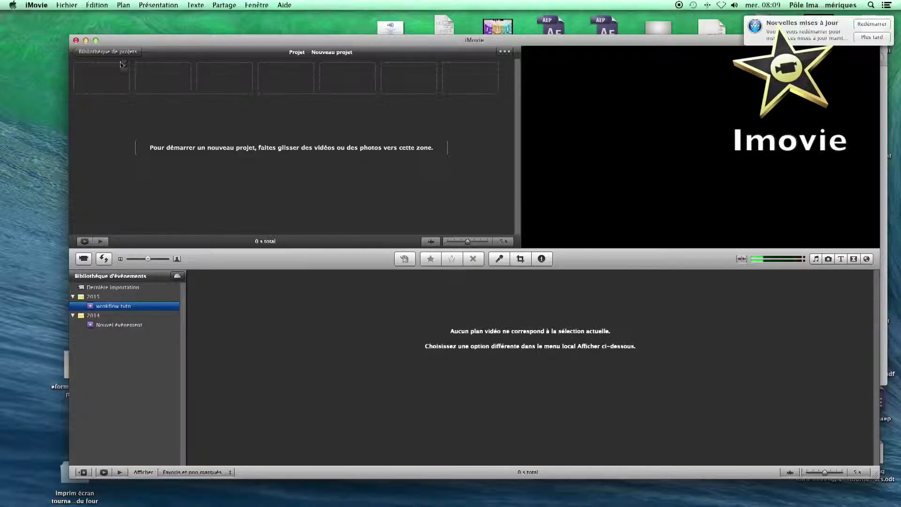
Step: Import all clips from the CAM_SD camera into the existing event "wrokflow tuto", keeping the original video format
{"action": "left_click", "coordinate": [73, 5]}
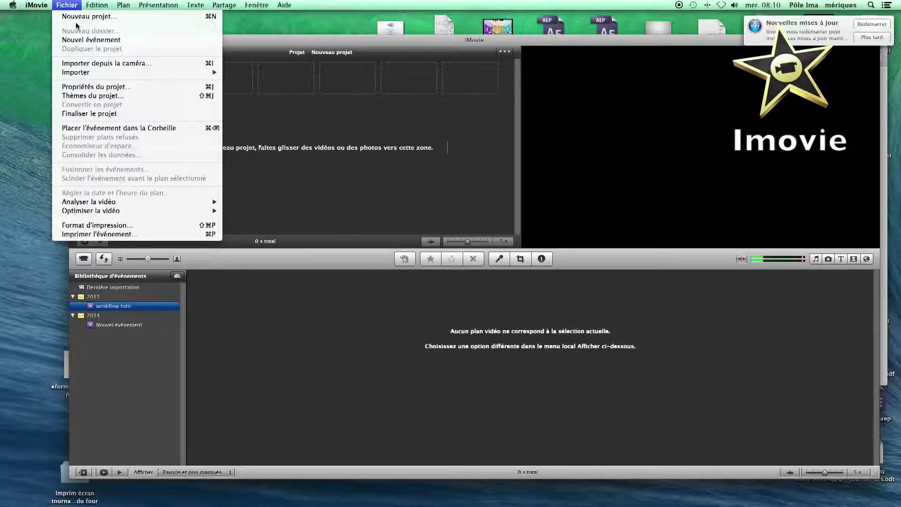
{"action": "left_click", "coordinate": [91, 64]}
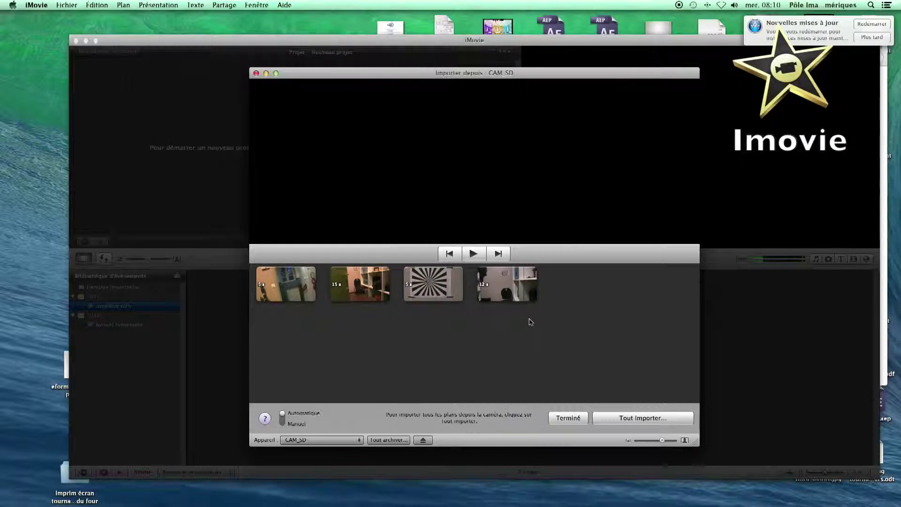
{"action": "left_click", "coordinate": [291, 294]}
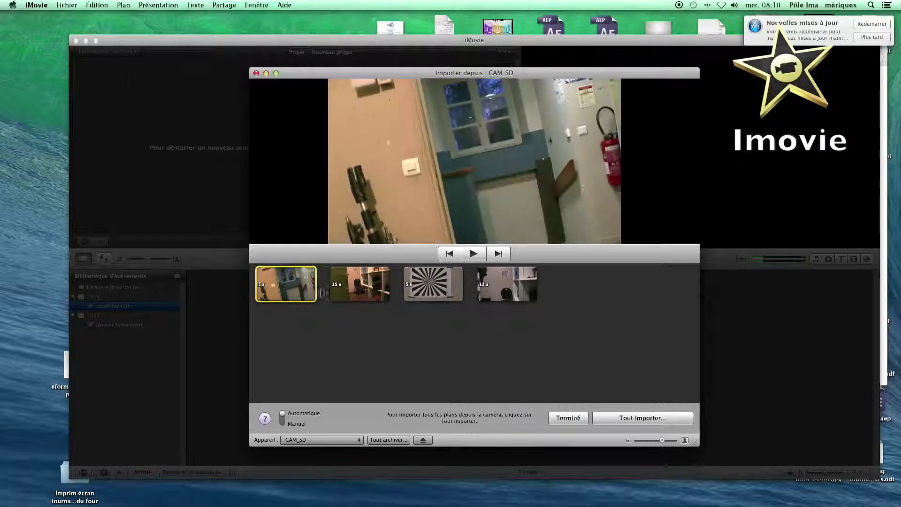
{"action": "left_click", "coordinate": [346, 291]}
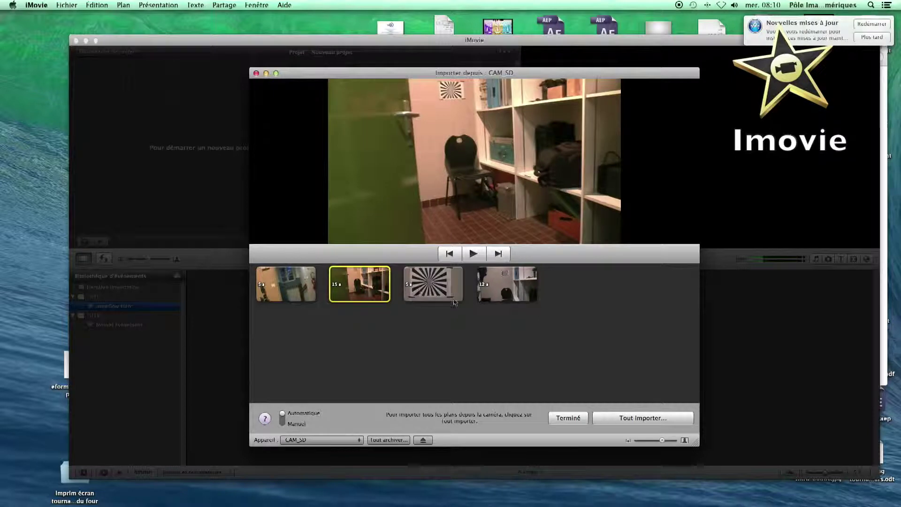
{"action": "left_click", "coordinate": [622, 419]}
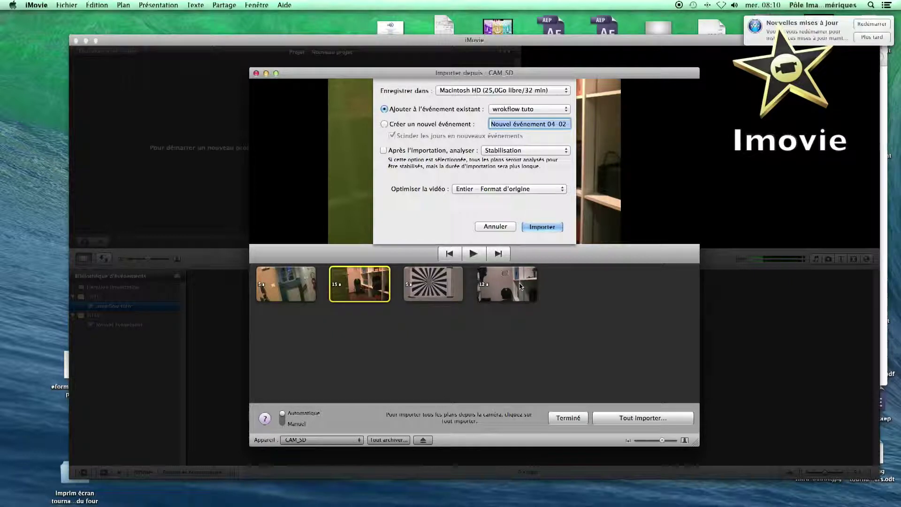
{"action": "left_click", "coordinate": [537, 227]}
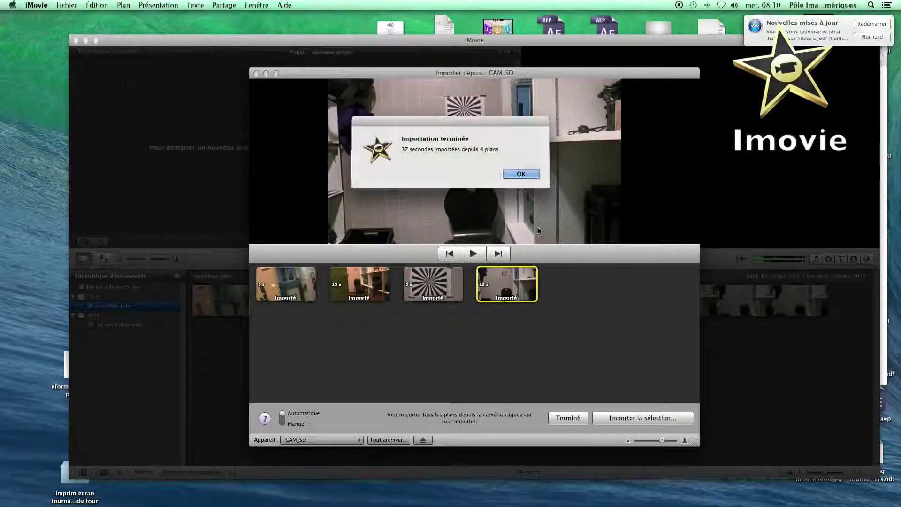
{"action": "left_click", "coordinate": [520, 173]}
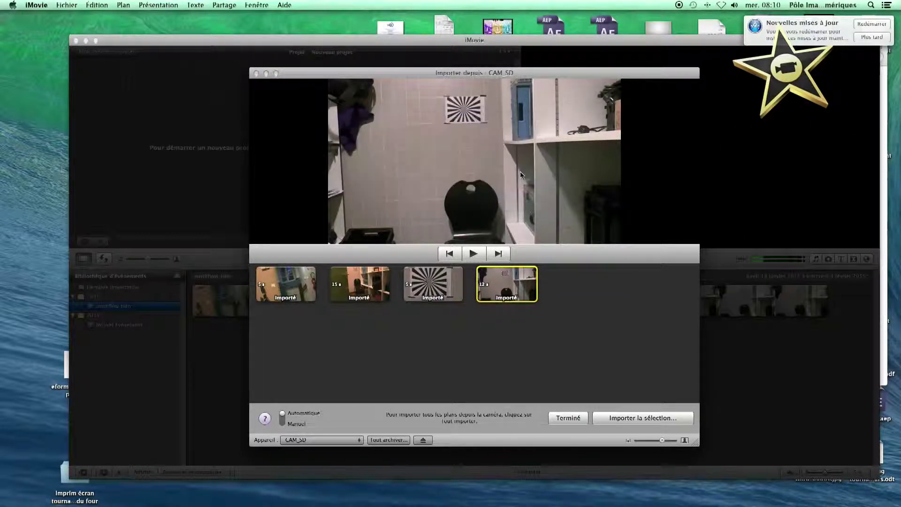
{"action": "key", "text": "Return"}
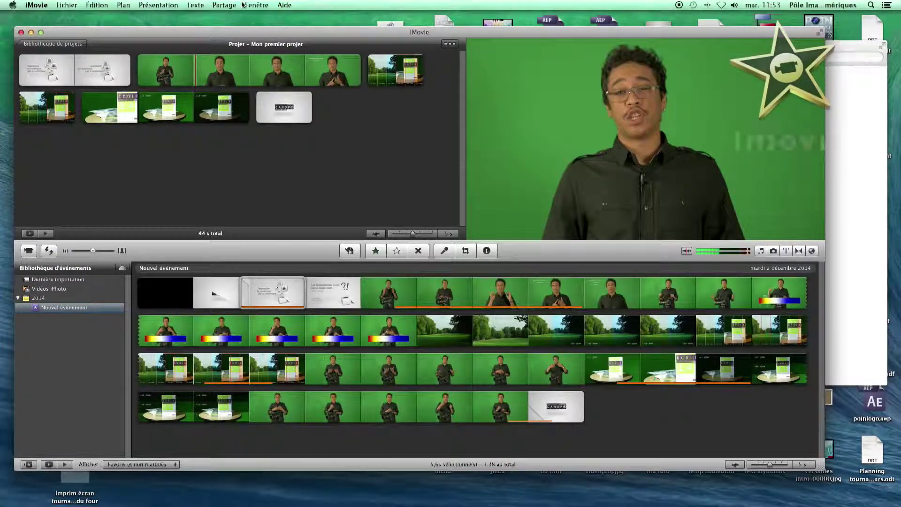
Step: Set up a film export of the project "Mon premier projet" at the HD 1080p size
{"action": "left_click", "coordinate": [225, 5]}
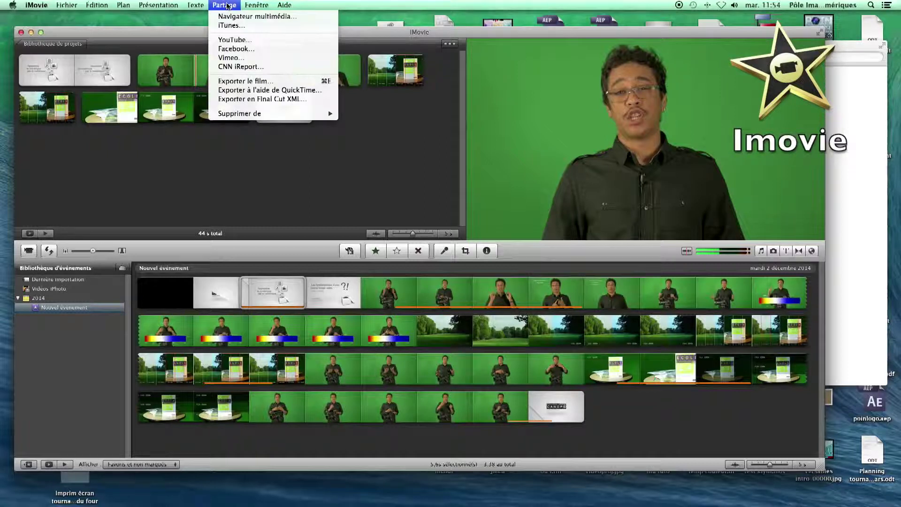
{"action": "left_click", "coordinate": [252, 82]}
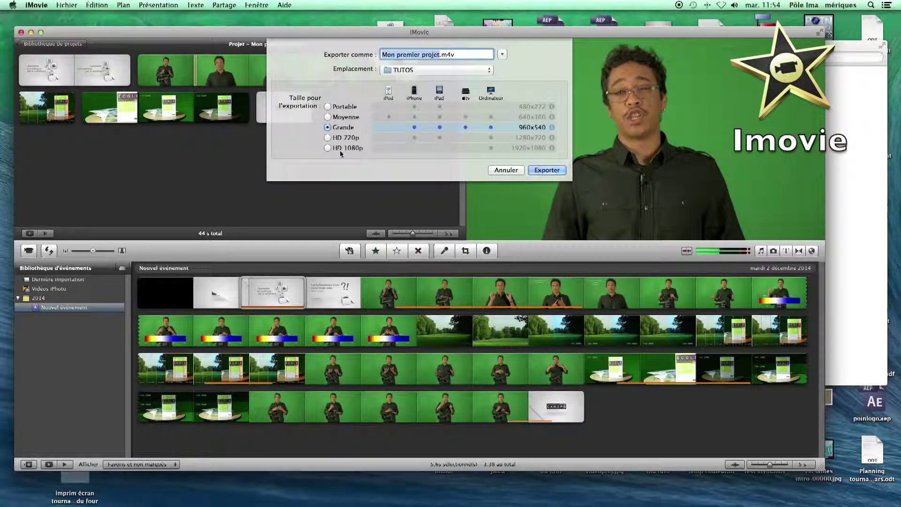
{"action": "left_click", "coordinate": [328, 149]}
{"action": "type", "text": "TUTO"}
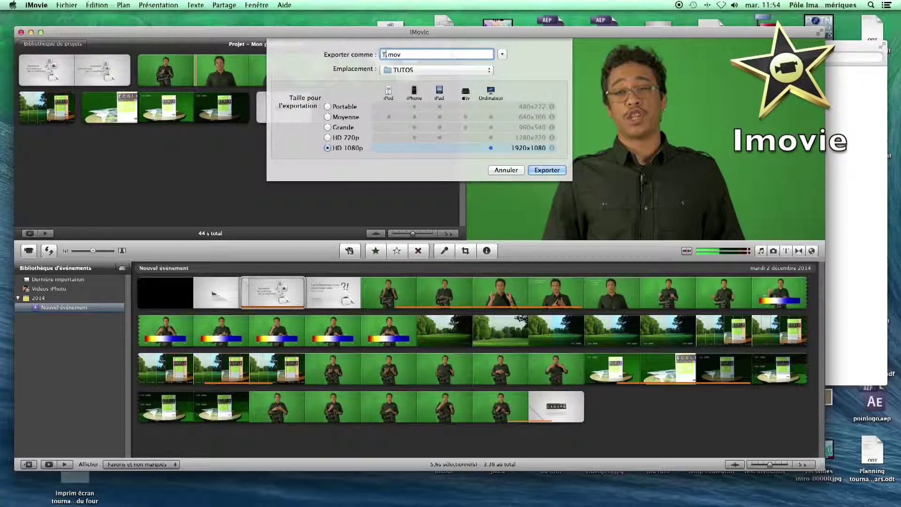
{"action": "type", "text": "CAM1"}
{"action": "key", "text": "BackSpace"}
{"action": "key", "text": "BackSpace"}
{"action": "key", "text": "BackSpace"}
{"action": "key", "text": "BackSpace"}
{"action": "key", "text": "BackSpace"}
{"action": "key", "text": "BackSpace"}
{"action": "key", "text": "BackSpace"}
{"action": "key", "text": "BackSpace"}
Step: Name the exported movie tutocam1 and export it into the TUTO WORKFLOW folder on the Desktop
{"action": "type", "text": "tutocam1"}
{"action": "left_click", "coordinate": [503, 55]}
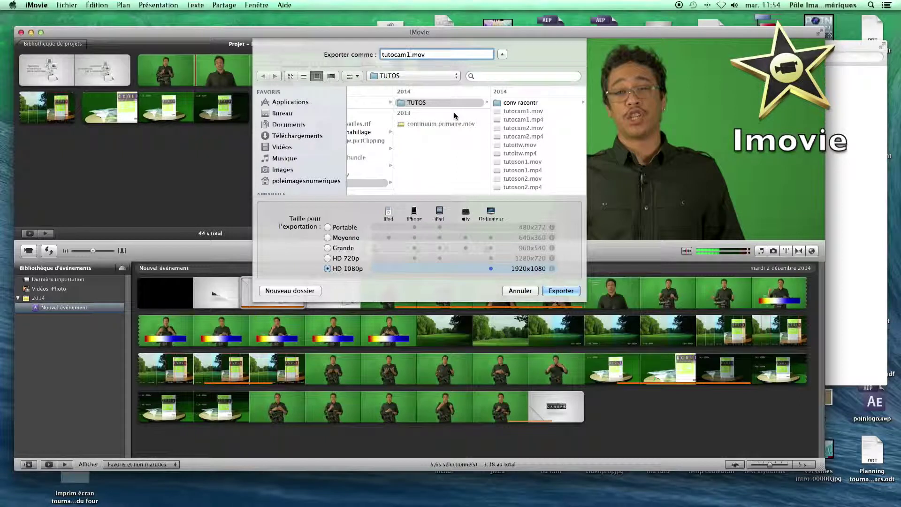
{"action": "left_click", "coordinate": [314, 114]}
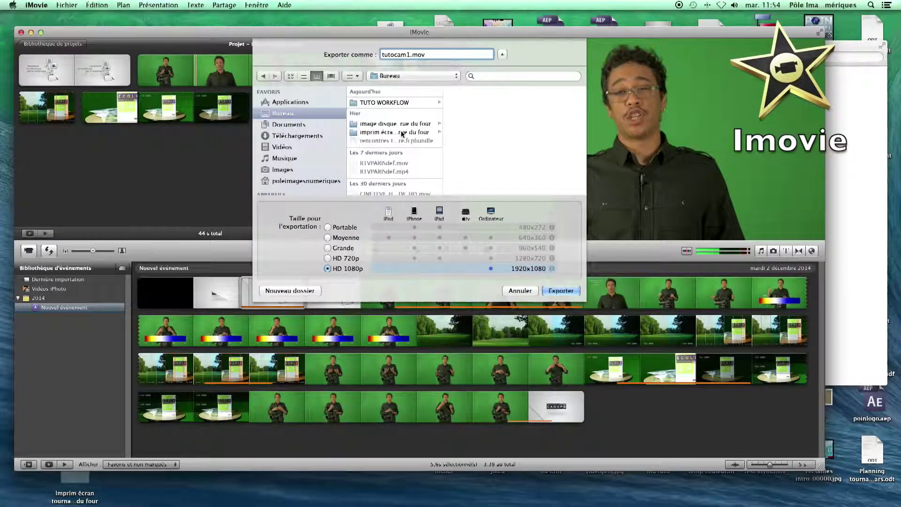
{"action": "left_click", "coordinate": [402, 104]}
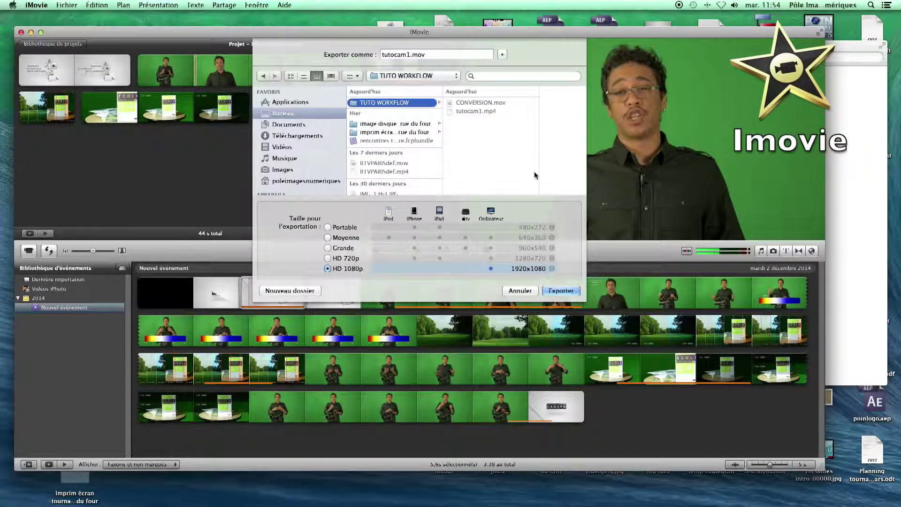
{"action": "left_click", "coordinate": [562, 292]}
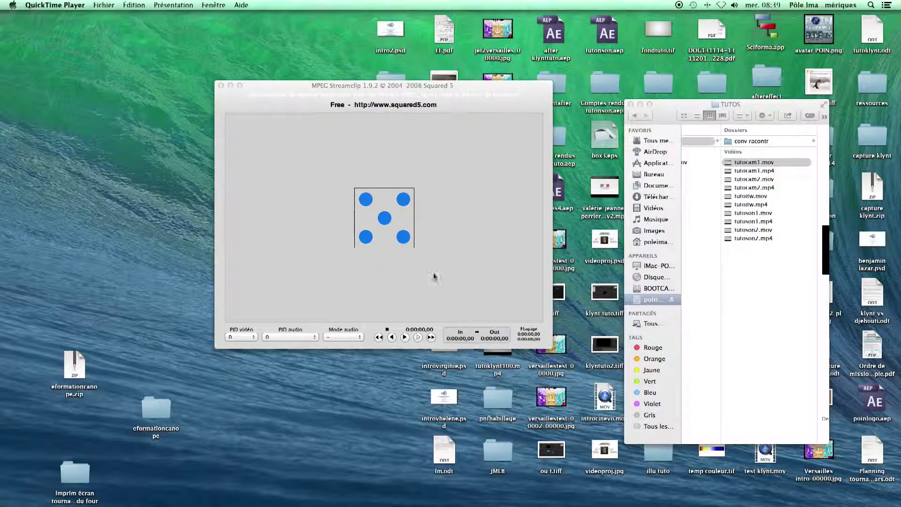
Step: Load tutocam1.mov into MPEG Streamclip and set its MPEG-4 export to 60% quality with deinterlacing enabled
{"action": "left_click_drag", "start_coordinate": [726, 166], "coordinate": [413, 215]}
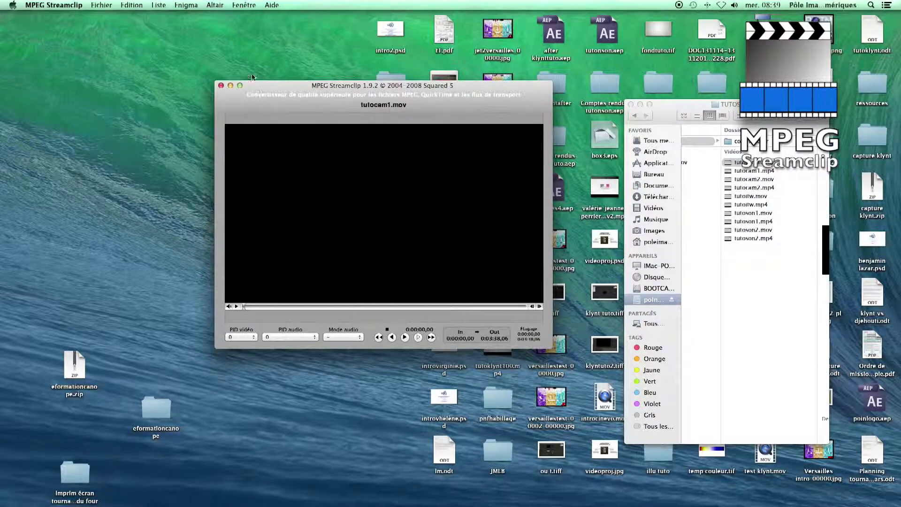
{"action": "left_click", "coordinate": [102, 5]}
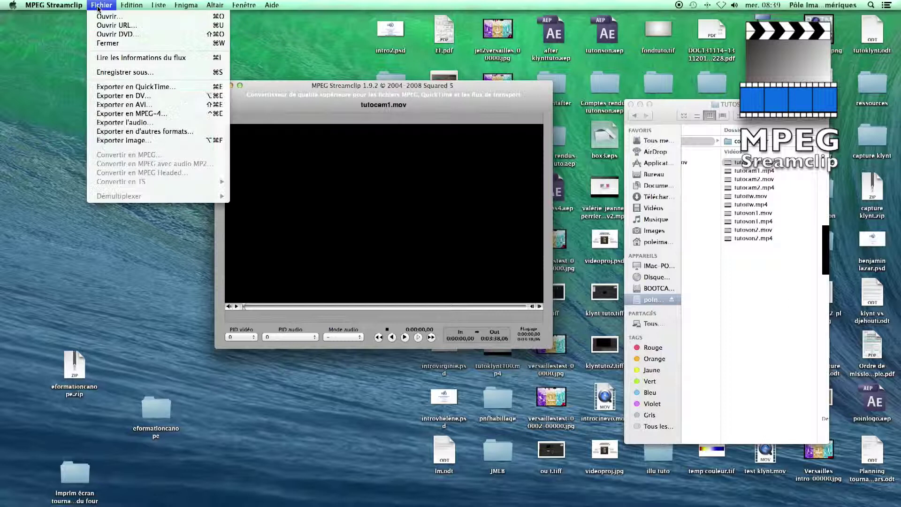
{"action": "left_click", "coordinate": [169, 117]}
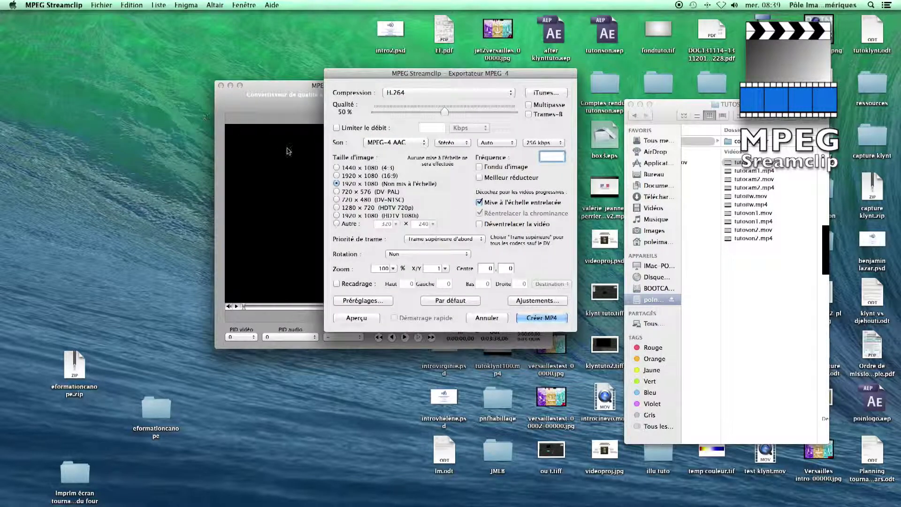
{"action": "left_click_drag", "start_coordinate": [448, 114], "coordinate": [463, 114]}
{"action": "left_click", "coordinate": [479, 224]}
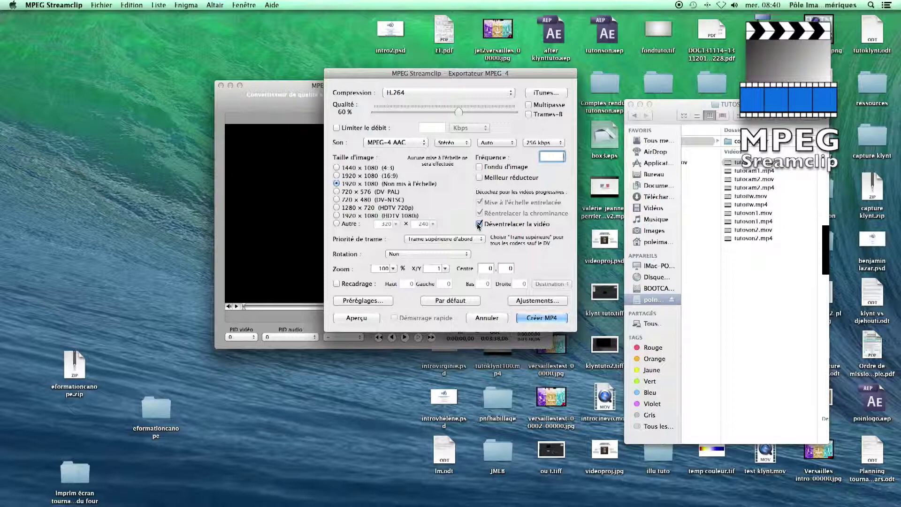
Step: Set a custom frame size of 980 × 551 for the MPEG-4 export
{"action": "left_click", "coordinate": [337, 224]}
{"action": "double_click", "coordinate": [385, 224]}
{"action": "key", "text": "BackSpace"}
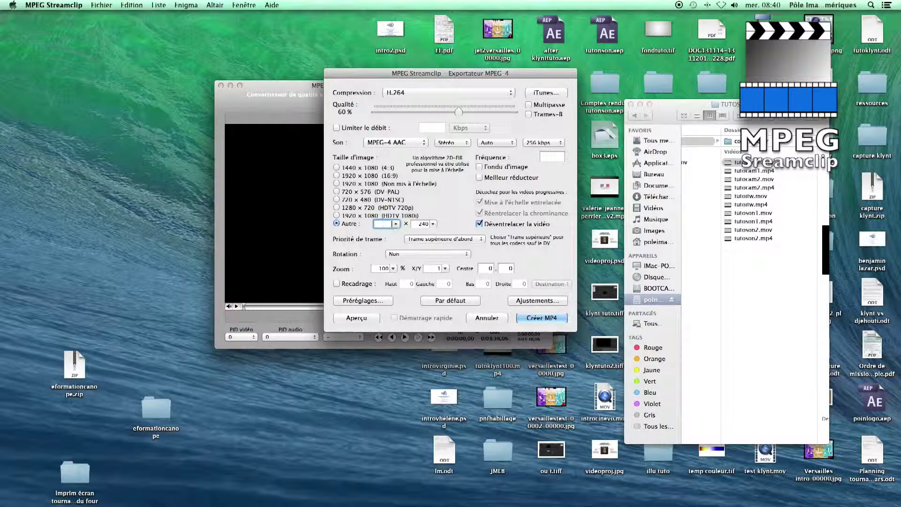
{"action": "type", "text": "980"}
{"action": "key", "text": "Tab"}
{"action": "type", "text": "551"}
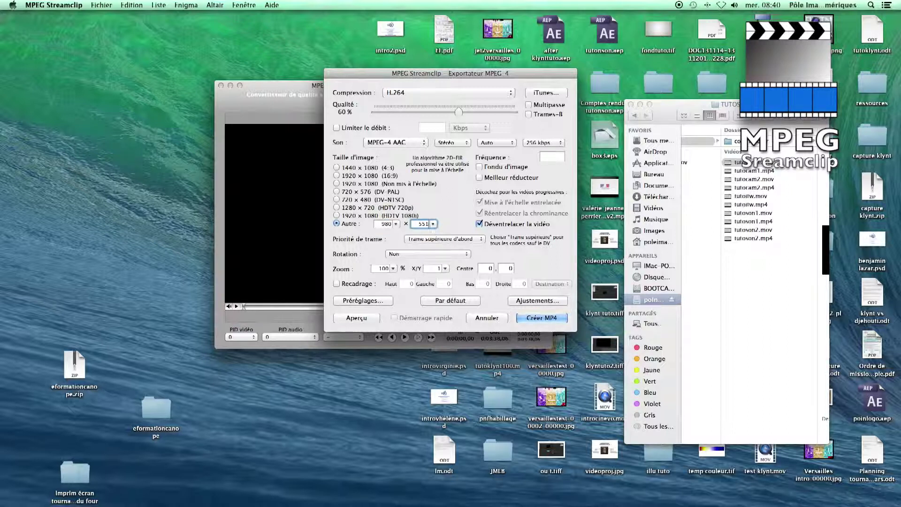
Step: Create the MP4 file and save it in the TUTO WORKFLOW folder
{"action": "left_click", "coordinate": [544, 319]}
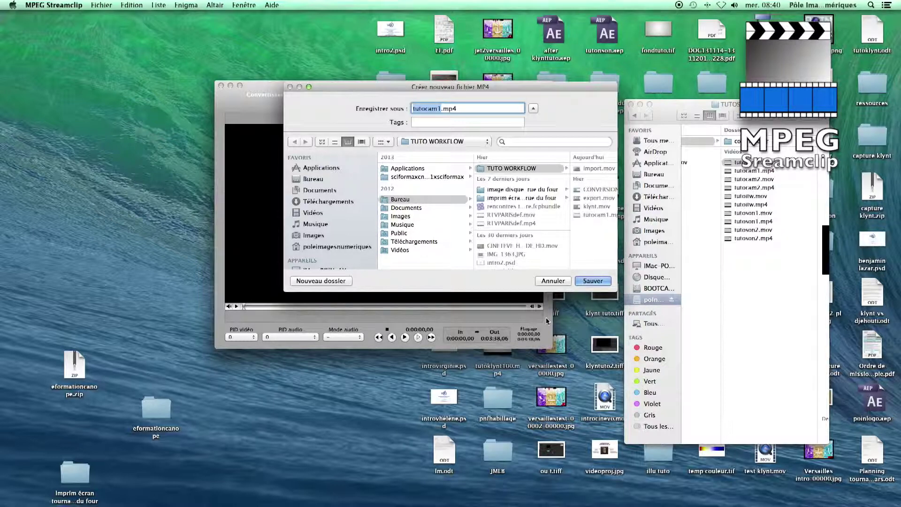
{"action": "left_click", "coordinate": [439, 108]}
{"action": "key", "text": "BackSpace"}
{"action": "left_click", "coordinate": [594, 282]}
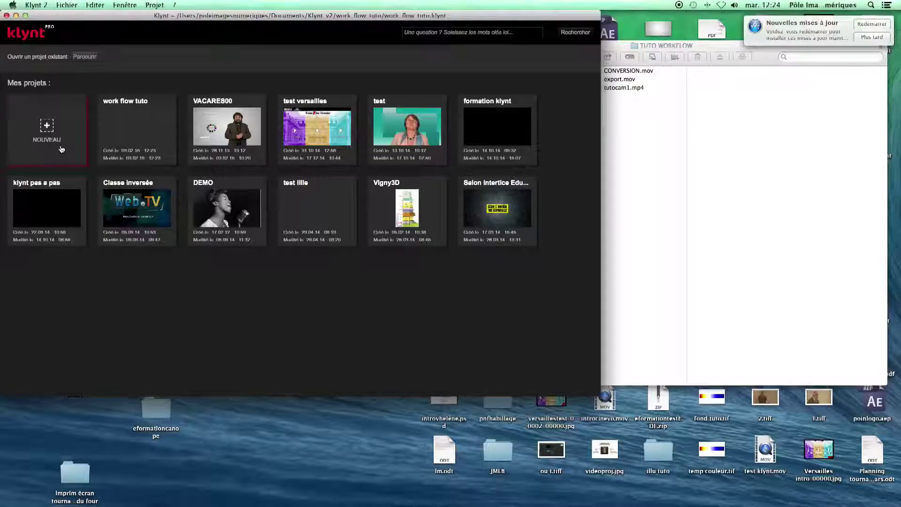
Step: Create a new Klynt project titled "tuto workflow" in 16/9 format with a player width of 980 px
{"action": "left_click", "coordinate": [61, 147]}
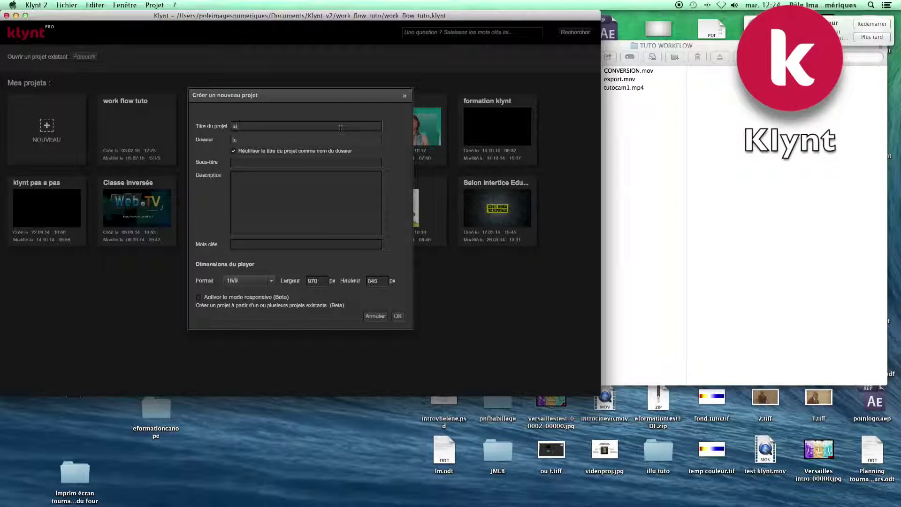
{"action": "type", "text": "workflow"}
{"action": "double_click", "coordinate": [315, 281]}
{"action": "type", "text": "98"}
{"action": "left_click", "coordinate": [397, 317]}
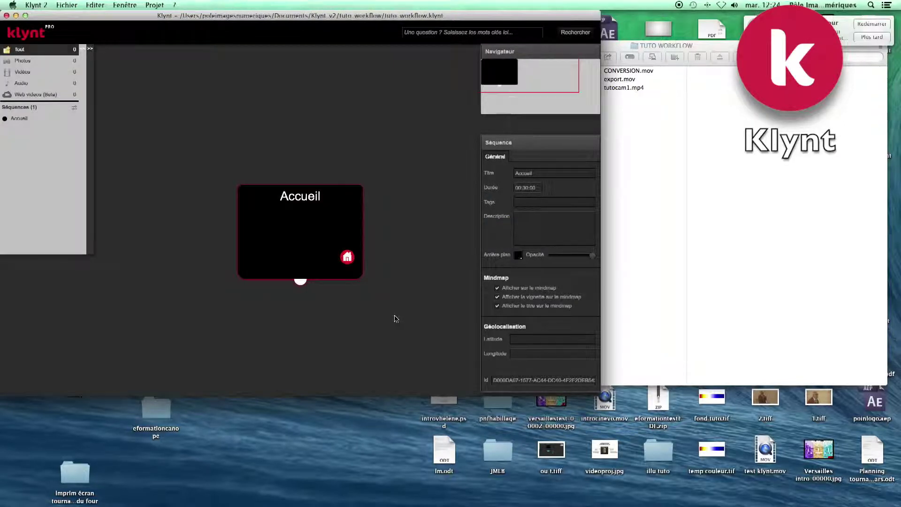
Step: Import tutocam1.mp4 from the TUTO WORKFLOW folder into the project's media library and list the imported videos
{"action": "left_click", "coordinate": [623, 89]}
{"action": "left_click_drag", "start_coordinate": [622, 91], "coordinate": [45, 52]}
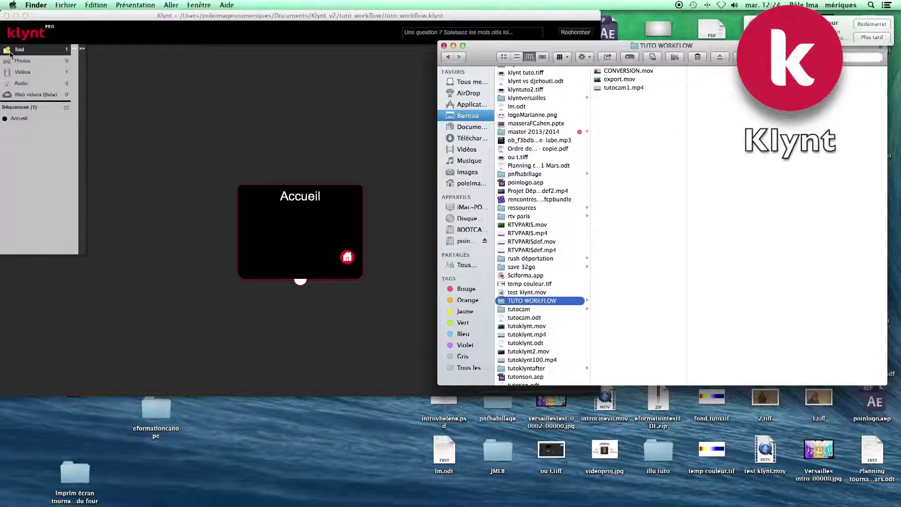
{"action": "left_click", "coordinate": [22, 71]}
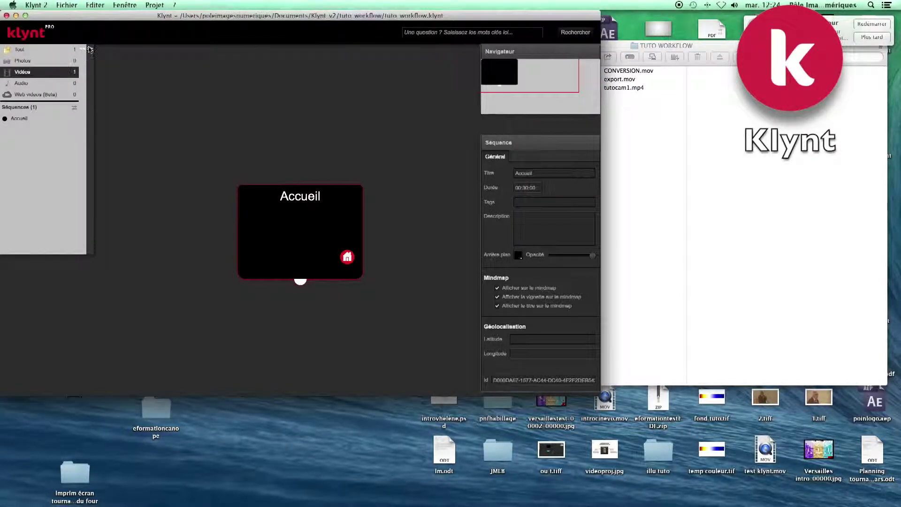
{"action": "left_click", "coordinate": [90, 49]}
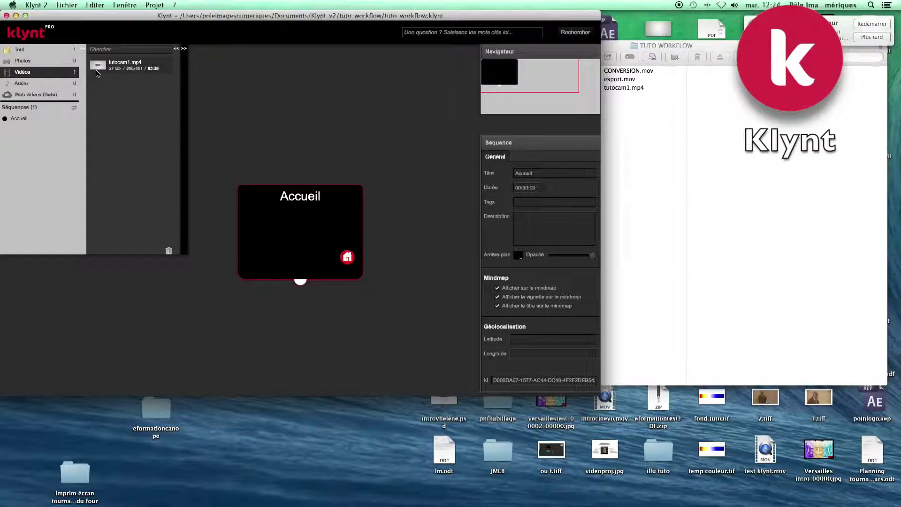
Step: Place tutocam1.mp4 at the start of the Accueil sequence's visual track and preview it at several points in time
{"action": "double_click", "coordinate": [322, 233]}
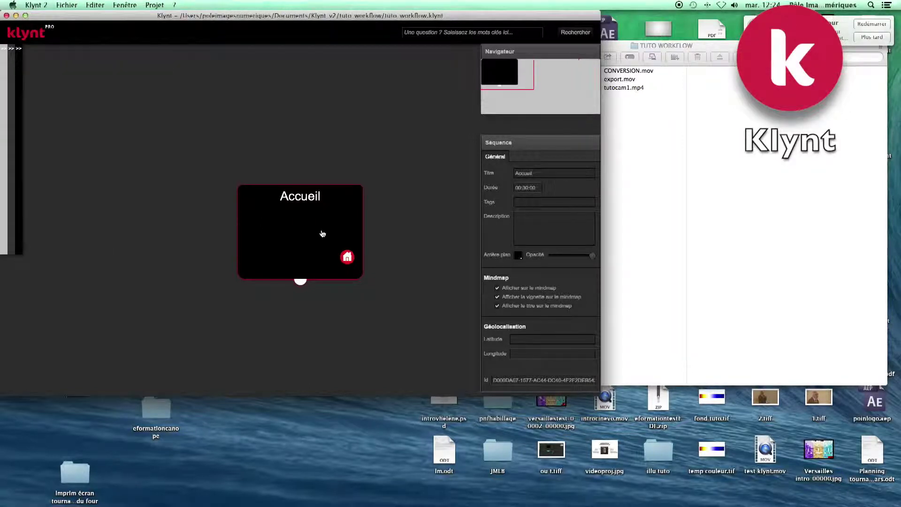
{"action": "mouse_move", "coordinate": [12, 94]}
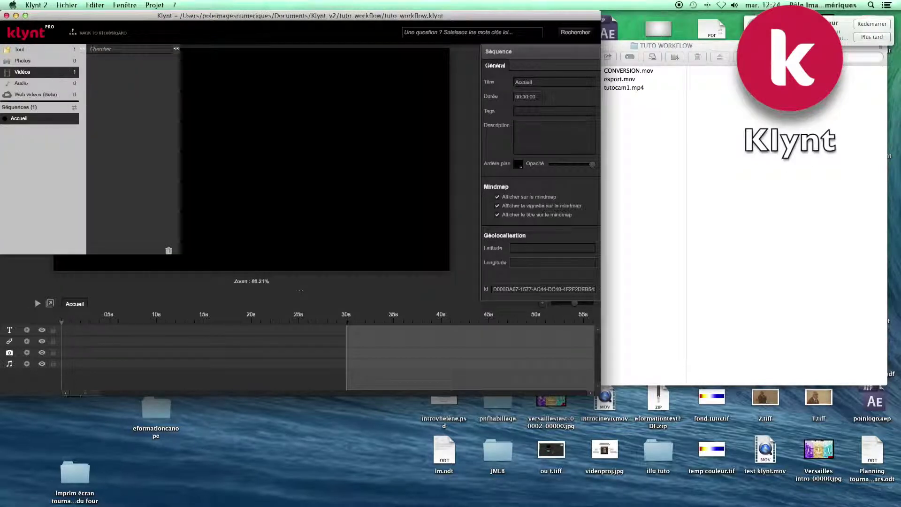
{"action": "left_click", "coordinate": [176, 49]}
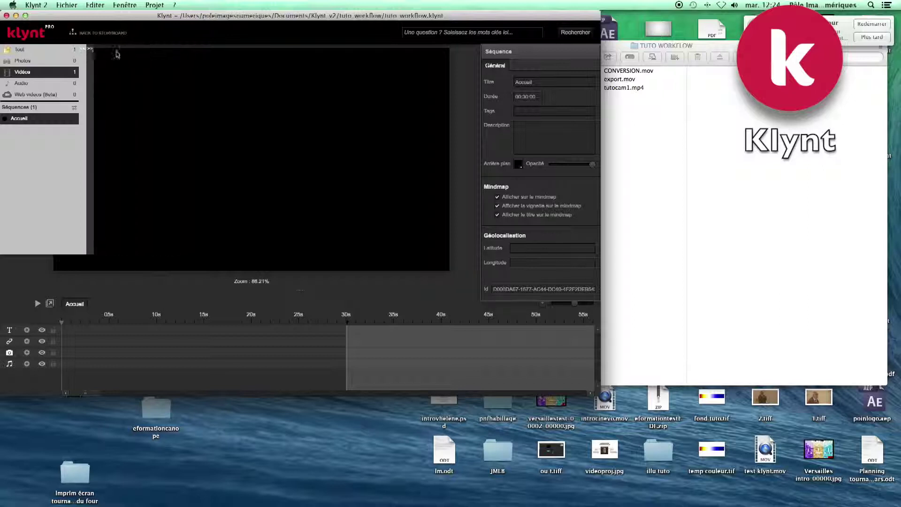
{"action": "left_click", "coordinate": [71, 72]}
{"action": "left_click_drag", "start_coordinate": [135, 116], "coordinate": [74, 355]}
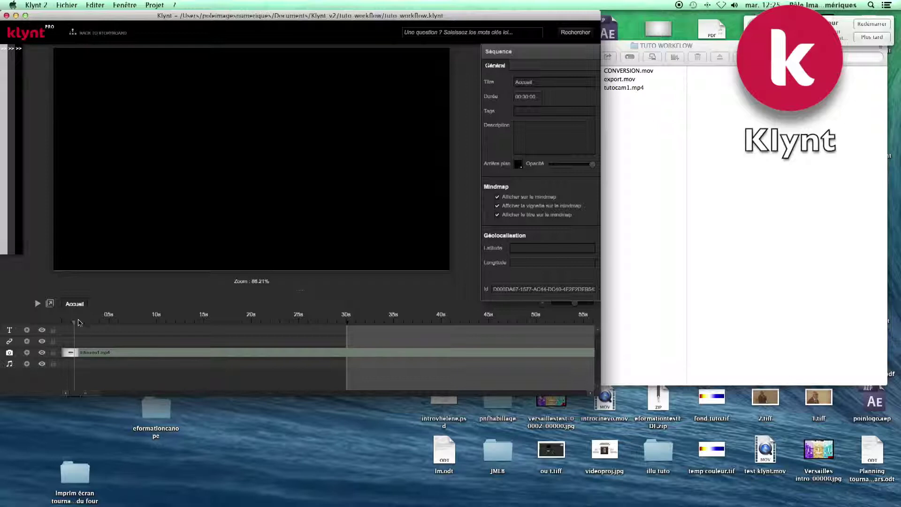
{"action": "left_click", "coordinate": [276, 333]}
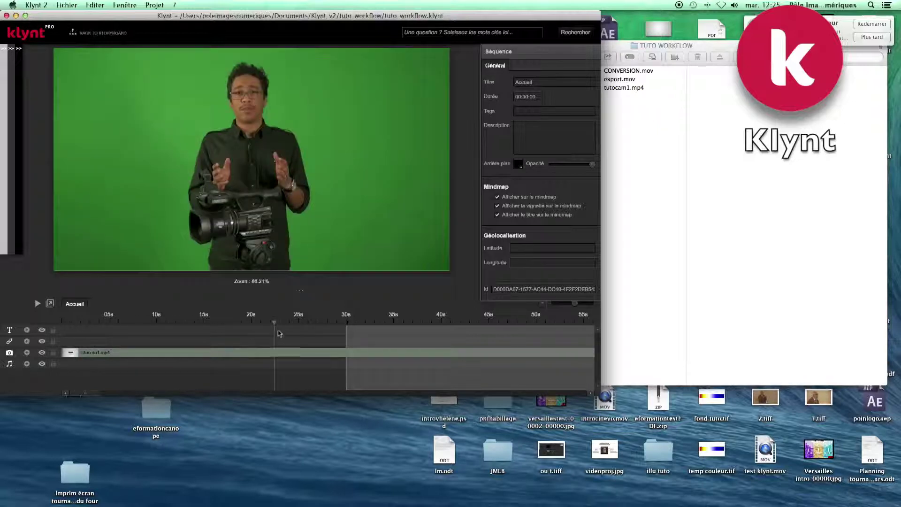
{"action": "left_click", "coordinate": [296, 322]}
{"action": "left_click", "coordinate": [323, 325]}
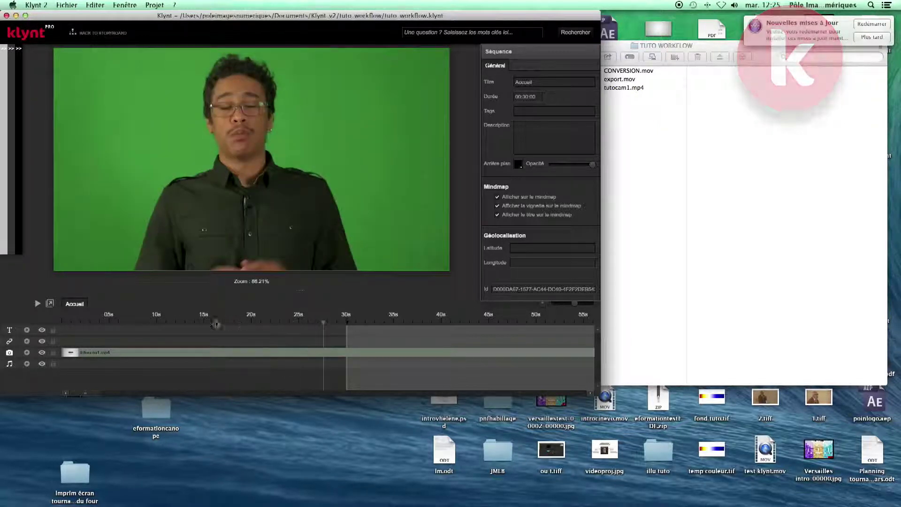
{"action": "left_click", "coordinate": [209, 323]}
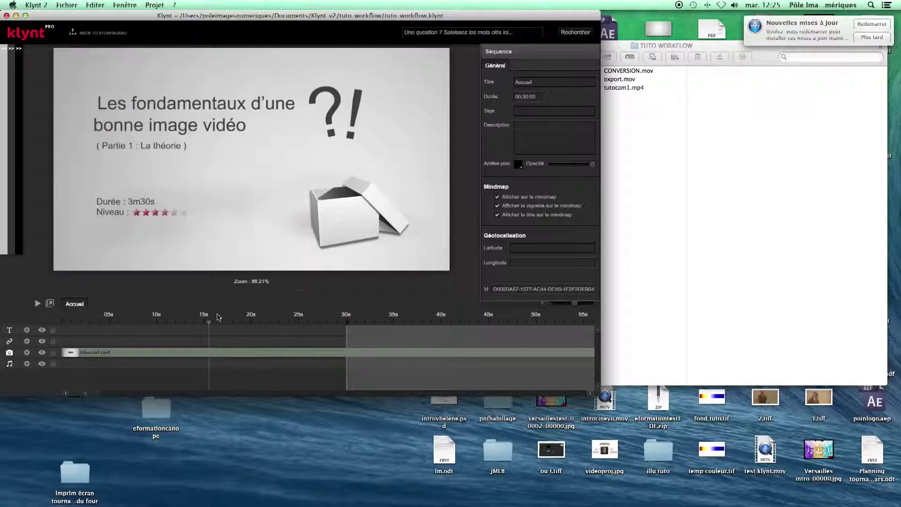